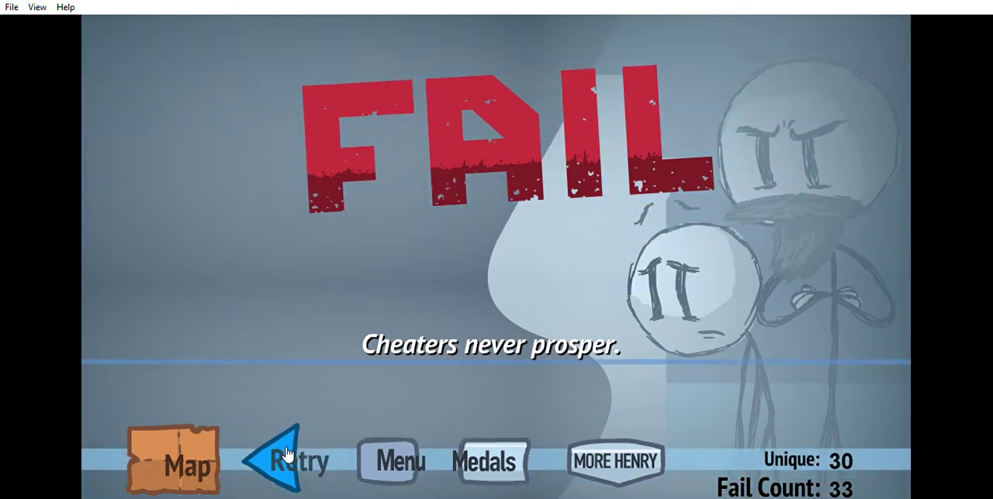
Retry past the 'Cheaters never prosper' fail, reach The Yard (Tactical), and open the route map.
left_click(287, 454)
left_click(497, 331)
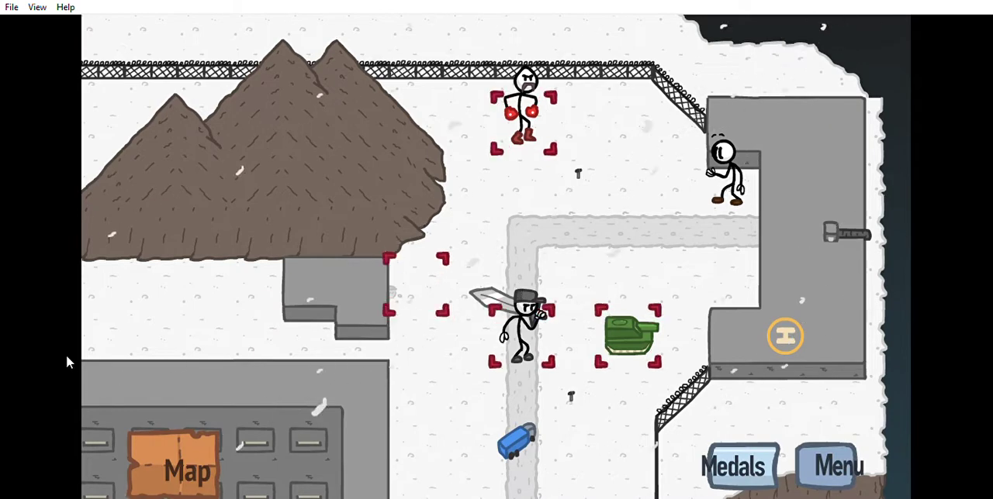
left_click(175, 453)
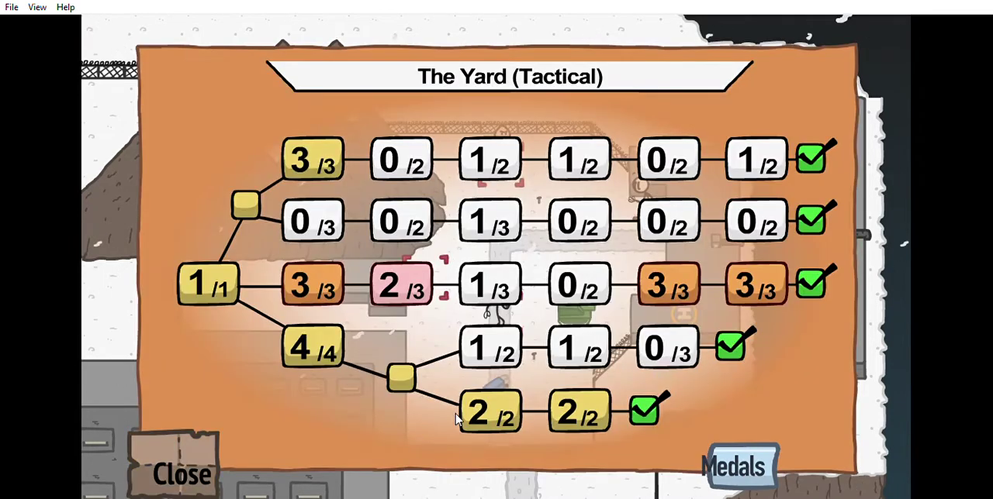